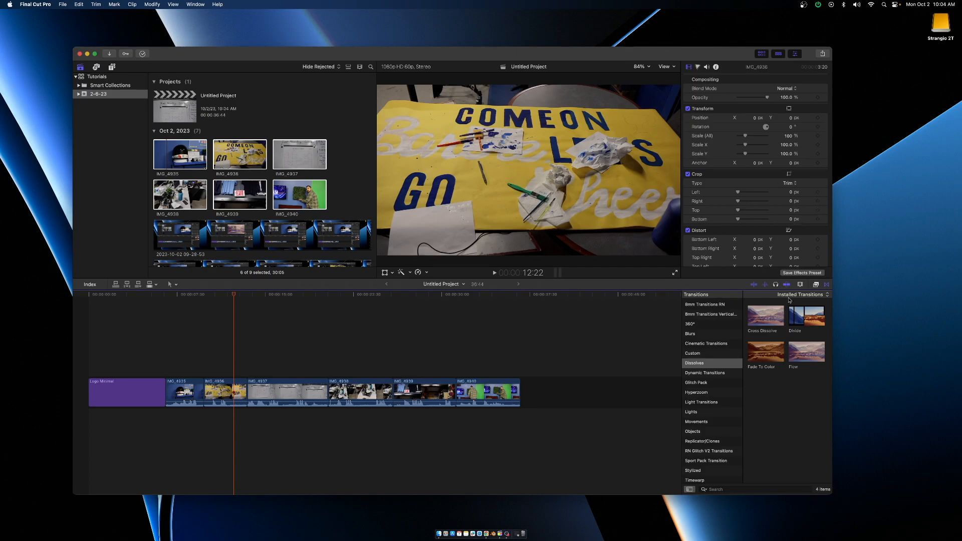
# Apply the Cross Dissolve transition to both ends of clip IMG_4935, allowing the media to overlap
pyautogui.click(827, 284)
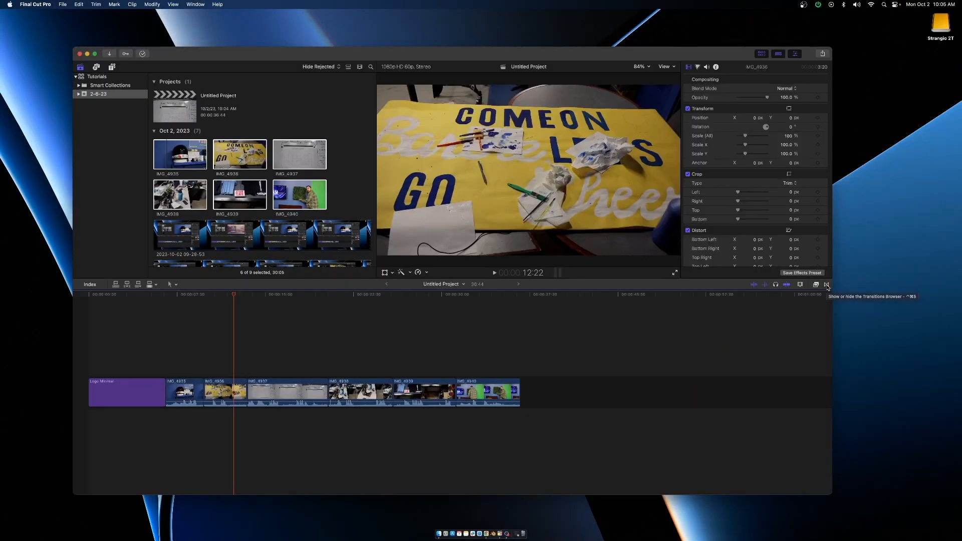
pyautogui.click(827, 285)
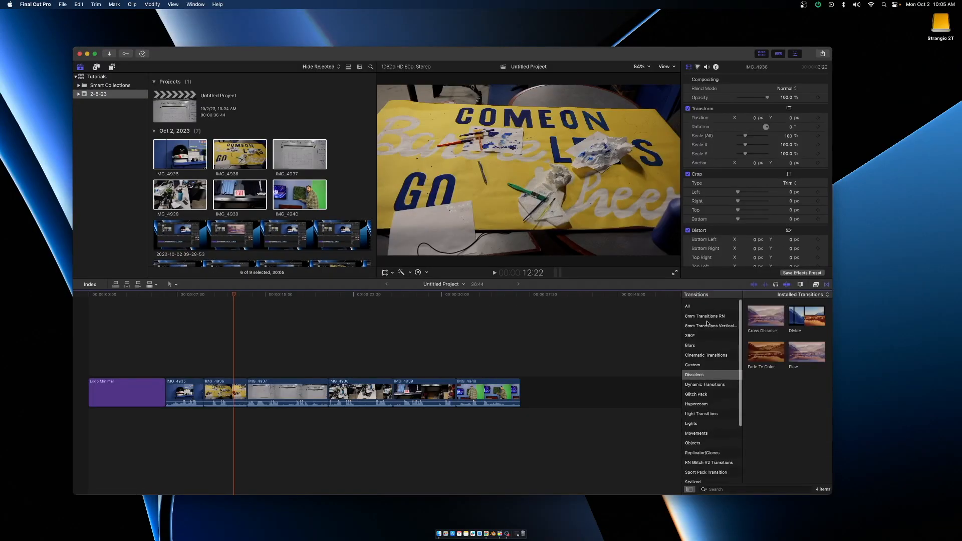
pyautogui.scroll(-5, 709, 341)
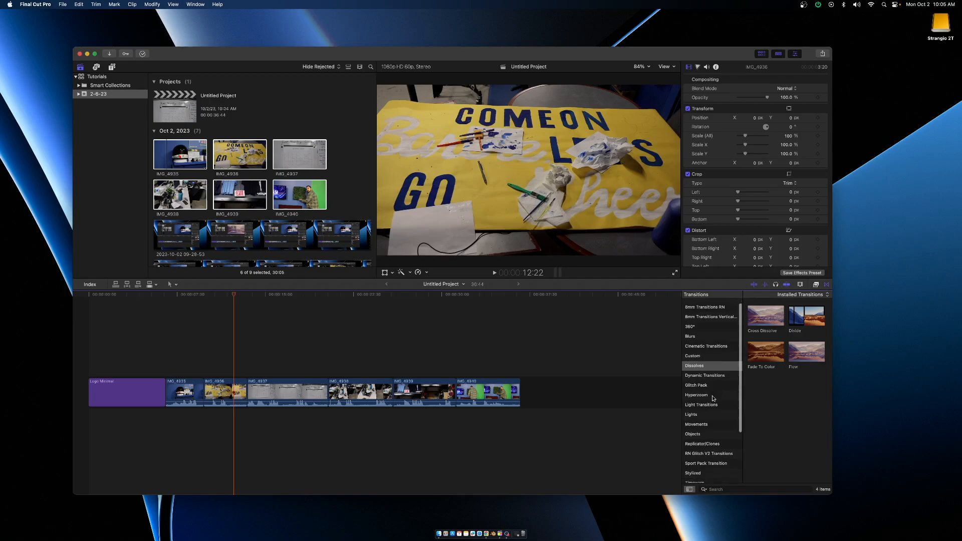
pyautogui.scroll(5, 712, 399)
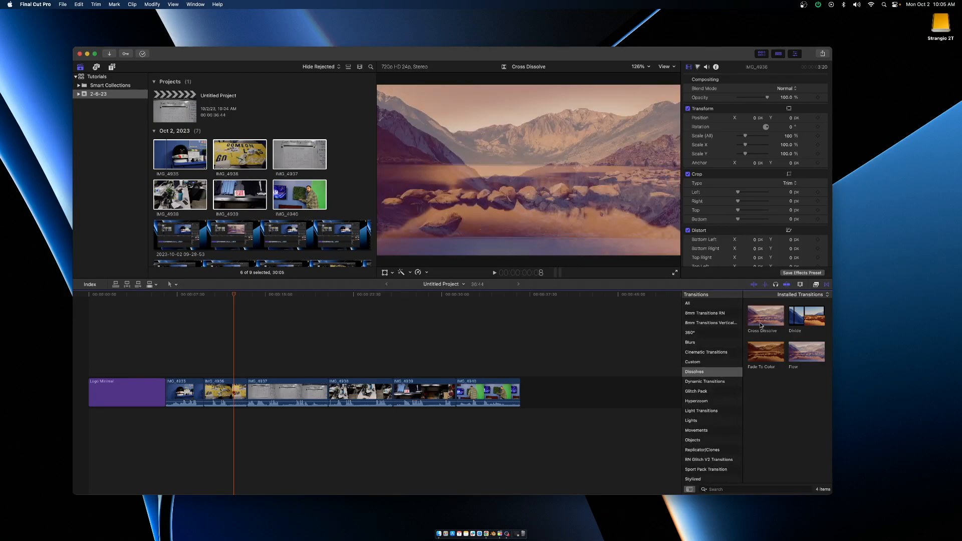
pyautogui.click(761, 323)
pyautogui.click(192, 396)
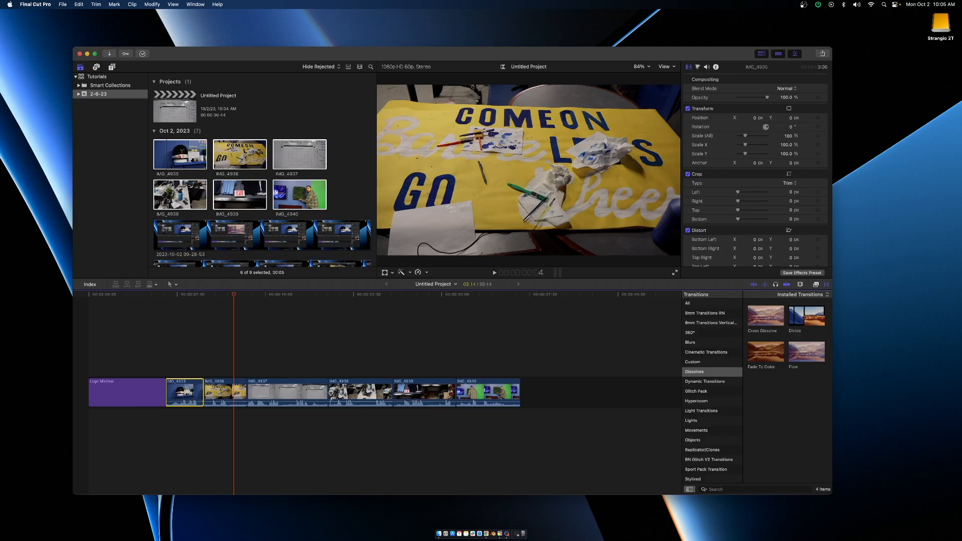
pyautogui.click(187, 396)
pyautogui.click(183, 392)
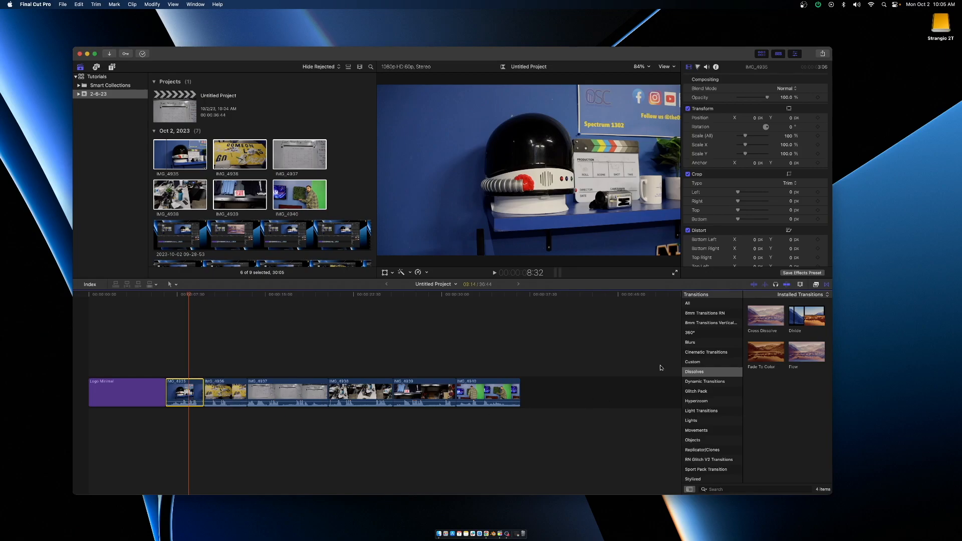
pyautogui.click(768, 319)
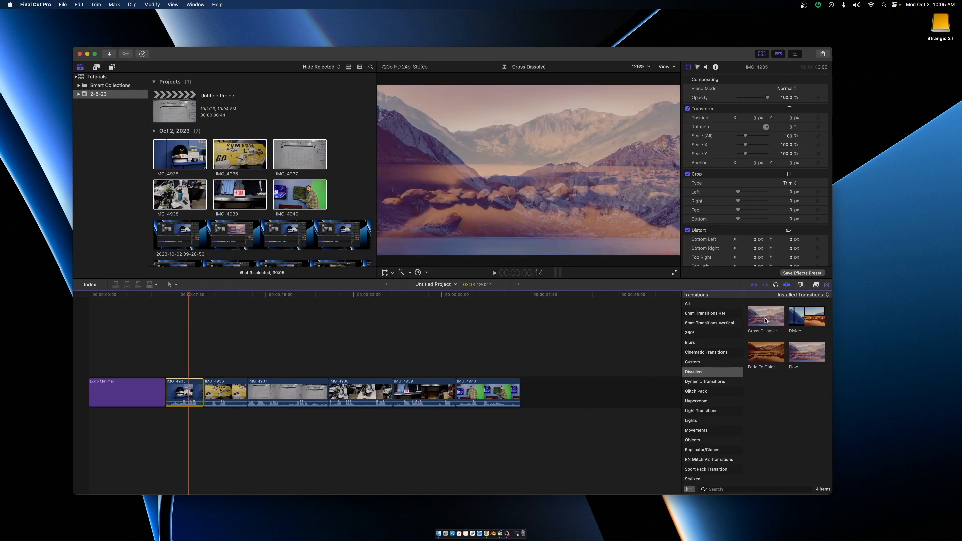
pyautogui.doubleClick(766, 320)
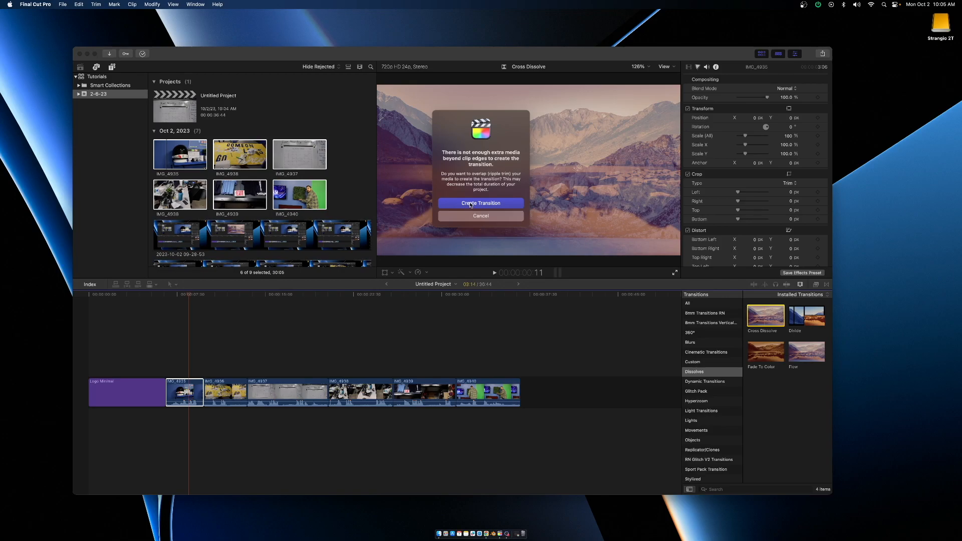
pyautogui.click(471, 204)
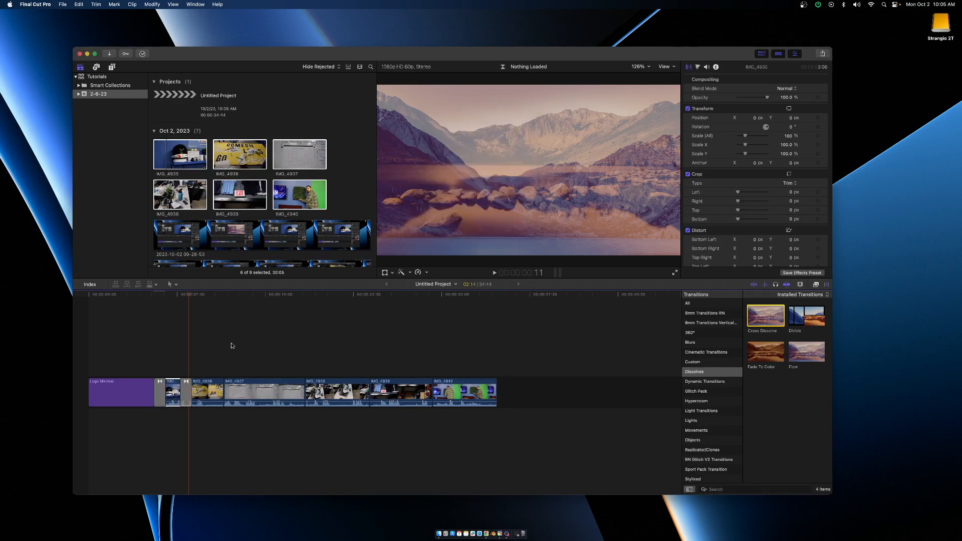
# Play back the dissolve between the Logo Minimal clip and IMG_4935 to check it
pyautogui.click(156, 354)
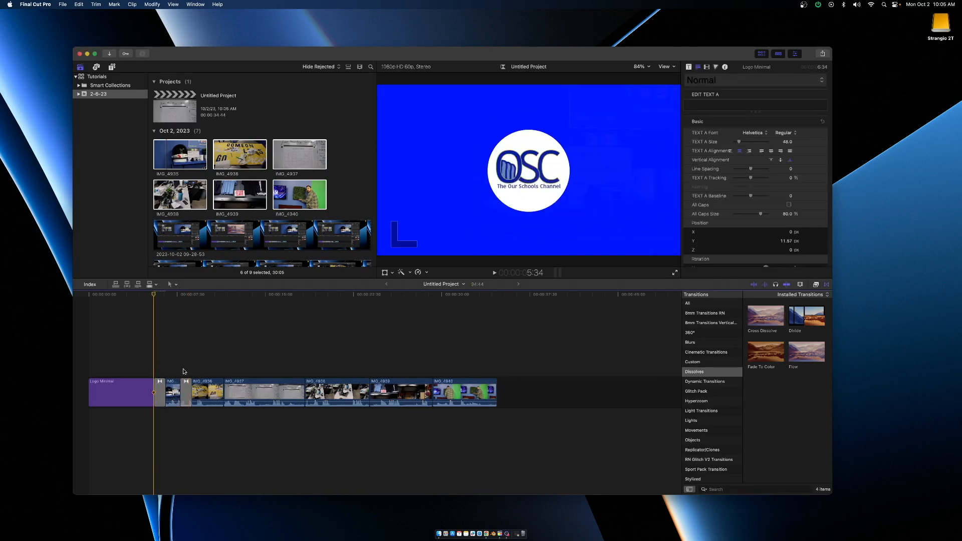
pyautogui.click(142, 364)
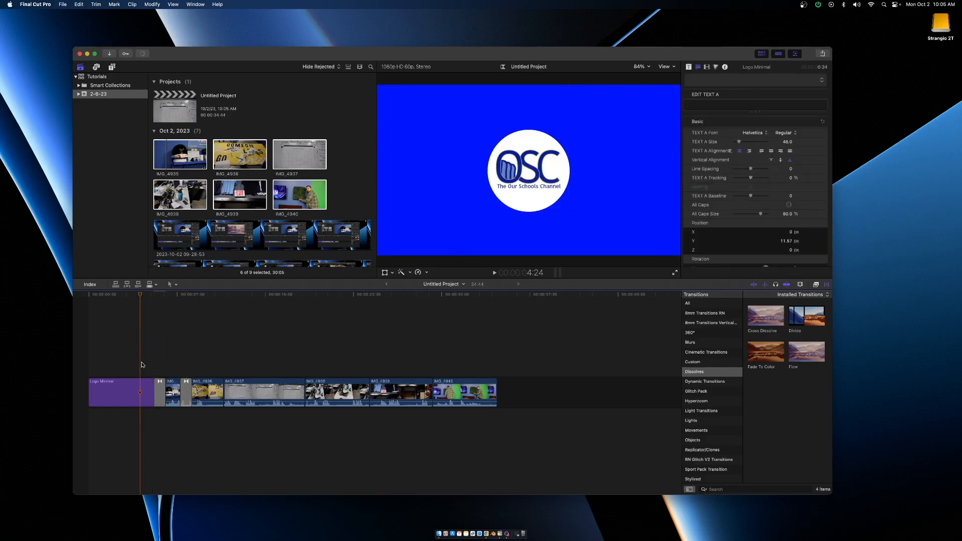
pyautogui.press('space')
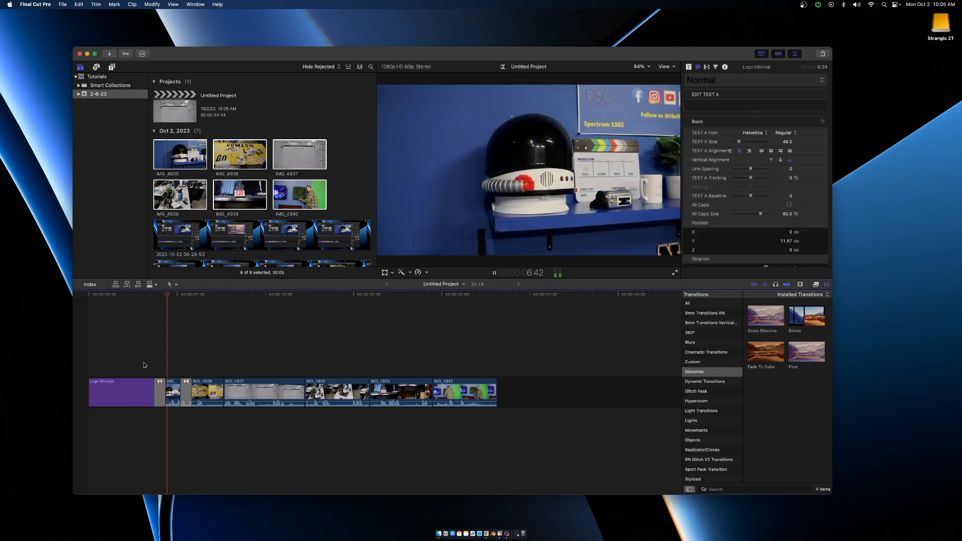
pyautogui.press('space')
# Add Cross Dissolve transitions at the IMG_4936–IMG_4937 and IMG_4937–IMG_4938 cuts, allowing the media to overlap
pyautogui.click(204, 361)
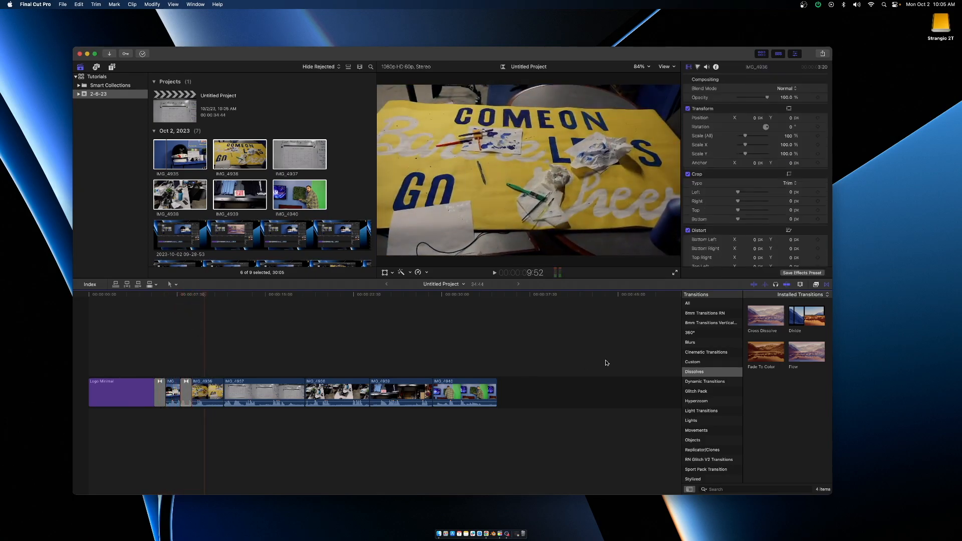
pyautogui.click(221, 386)
pyautogui.doubleClick(760, 319)
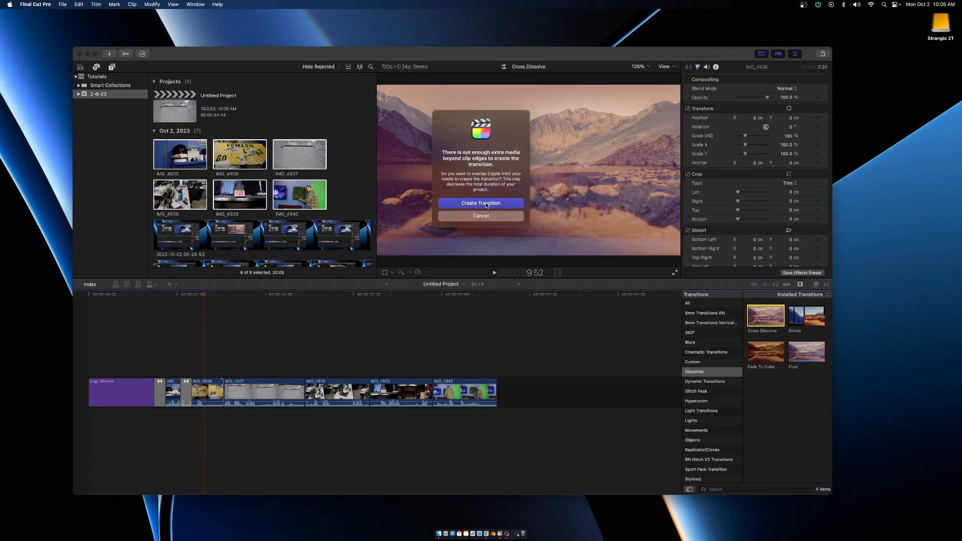
pyautogui.click(481, 203)
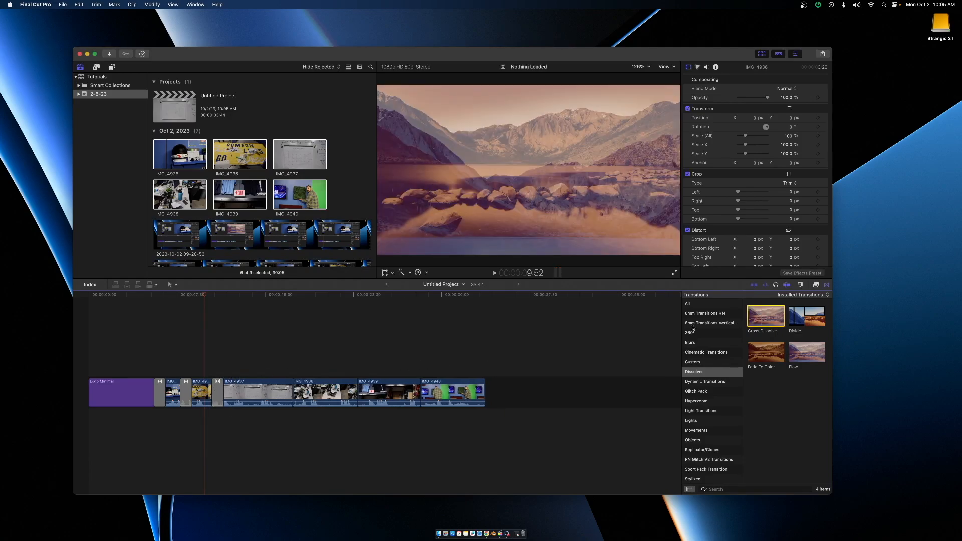
pyautogui.moveTo(766, 316); pyautogui.dragTo(295, 398)
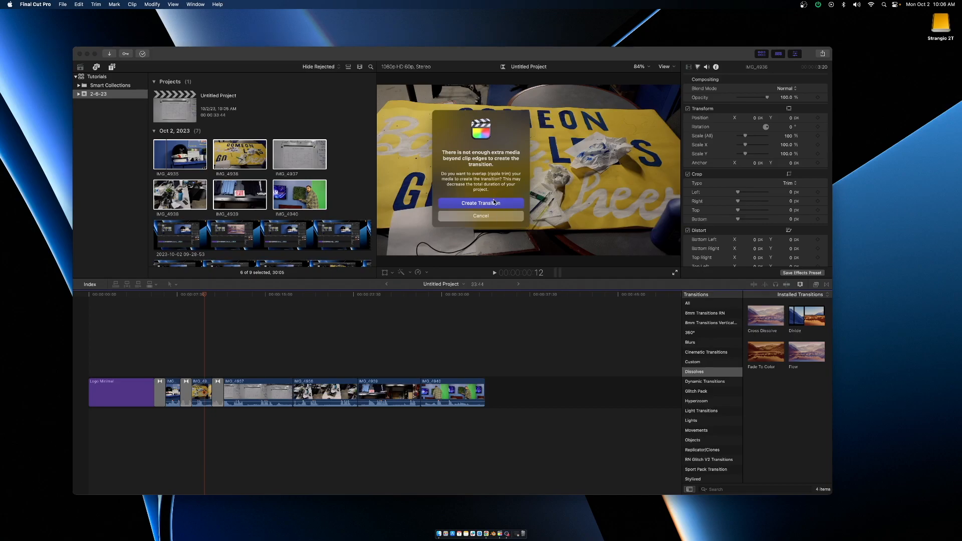
pyautogui.click(493, 202)
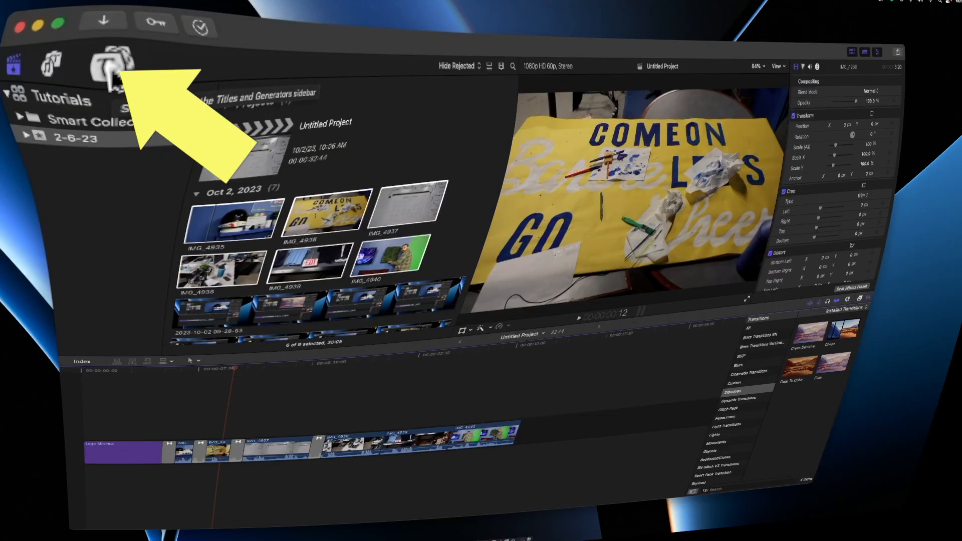
# Place a Basic Title above clip IMG_4935 and shorten it to 1:14 so it spans only that clip
pyautogui.click(113, 75)
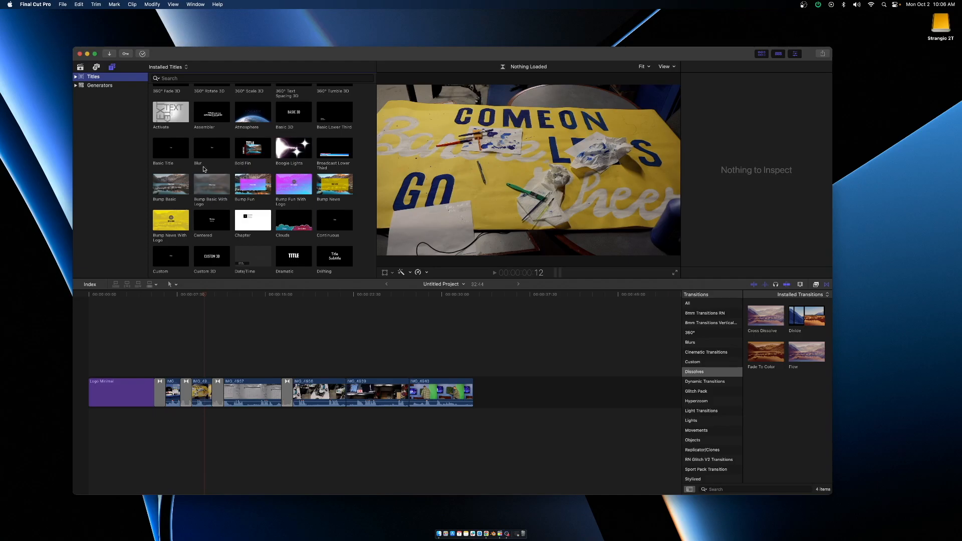
pyautogui.scroll(-5, 203, 172)
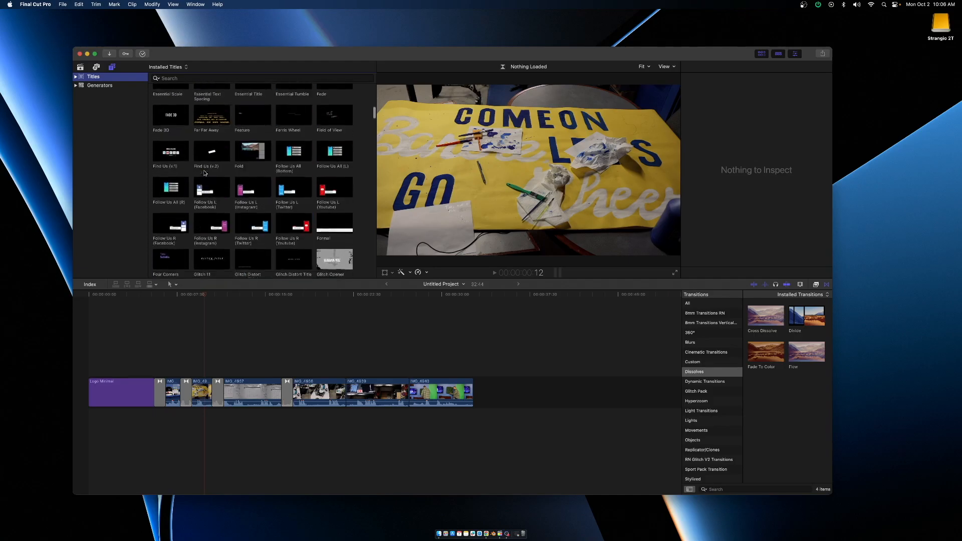
pyautogui.scroll(6, 204, 174)
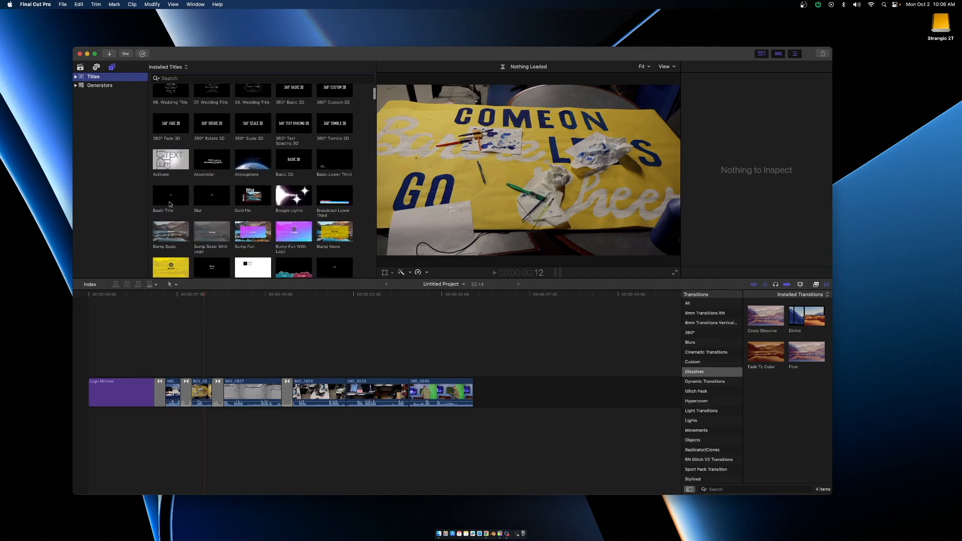
pyautogui.click(170, 203)
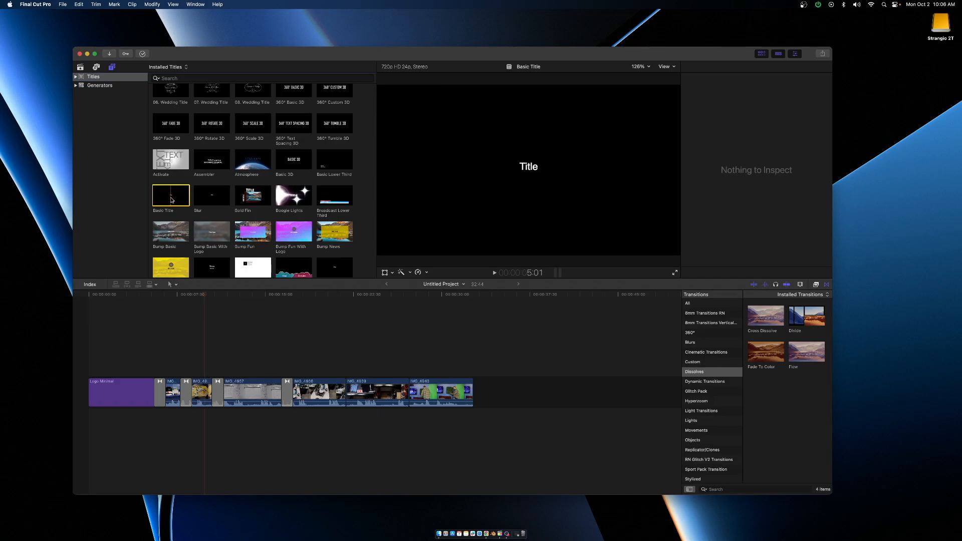
pyautogui.moveTo(171, 198); pyautogui.dragTo(172, 344)
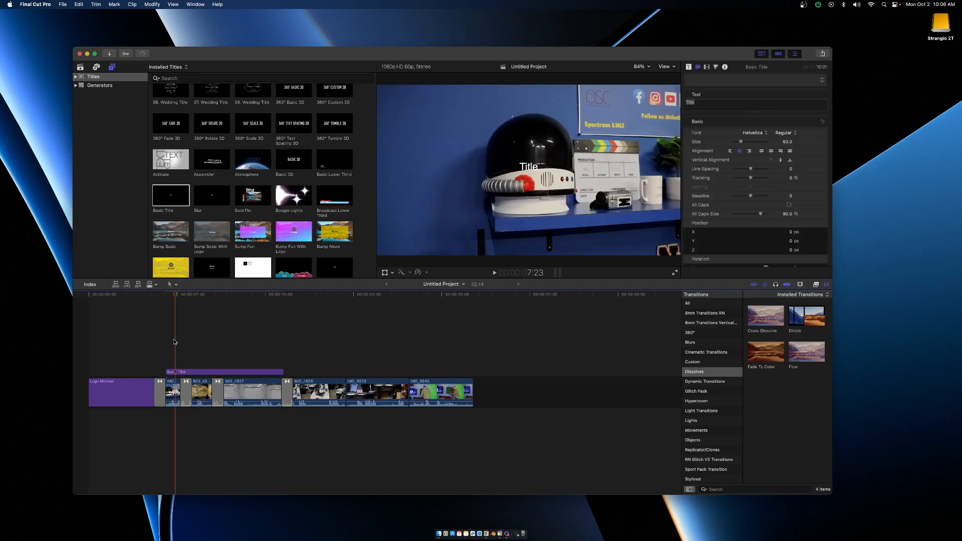
pyautogui.click(272, 372)
pyautogui.moveTo(283, 372); pyautogui.dragTo(179, 371)
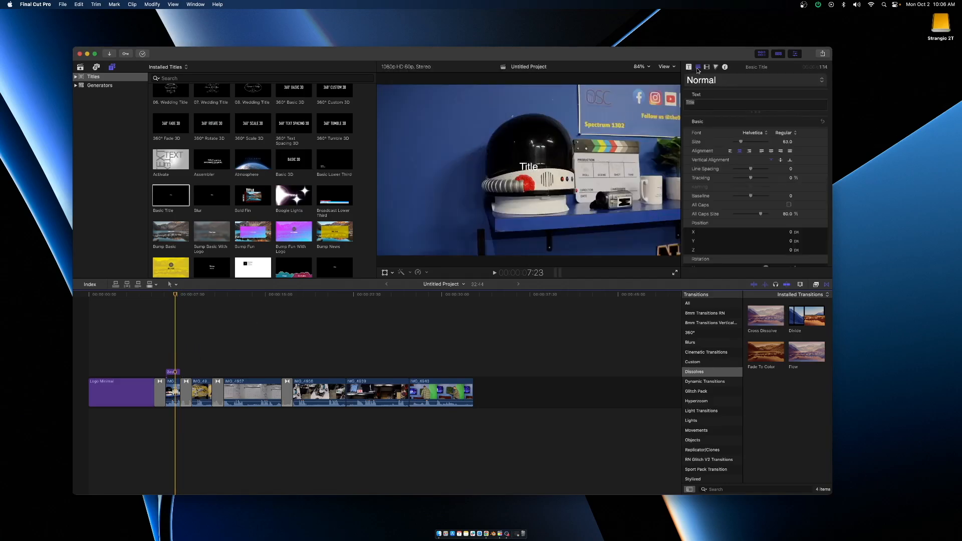
# Replace the Basic Title's text with "A for astronaut helmet"
pyautogui.click(173, 373)
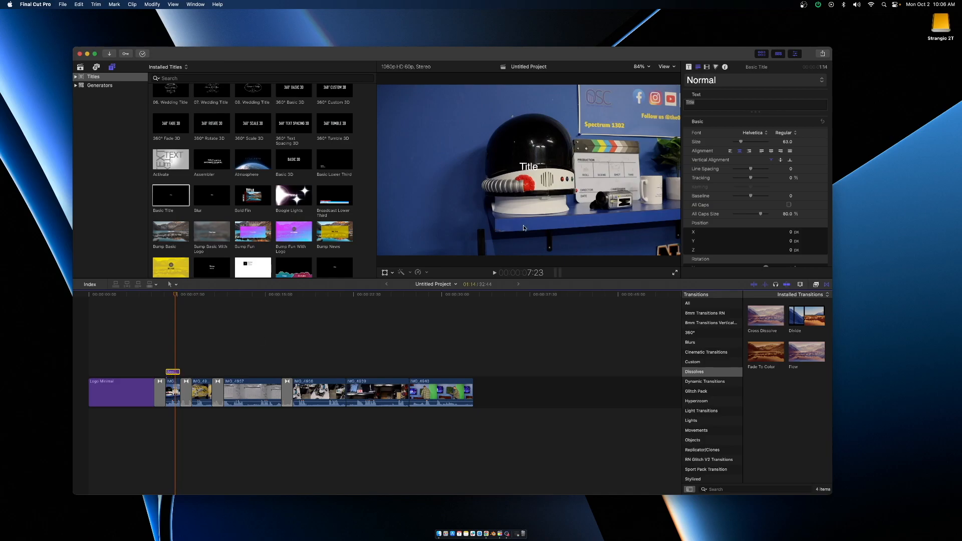
pyautogui.click(699, 68)
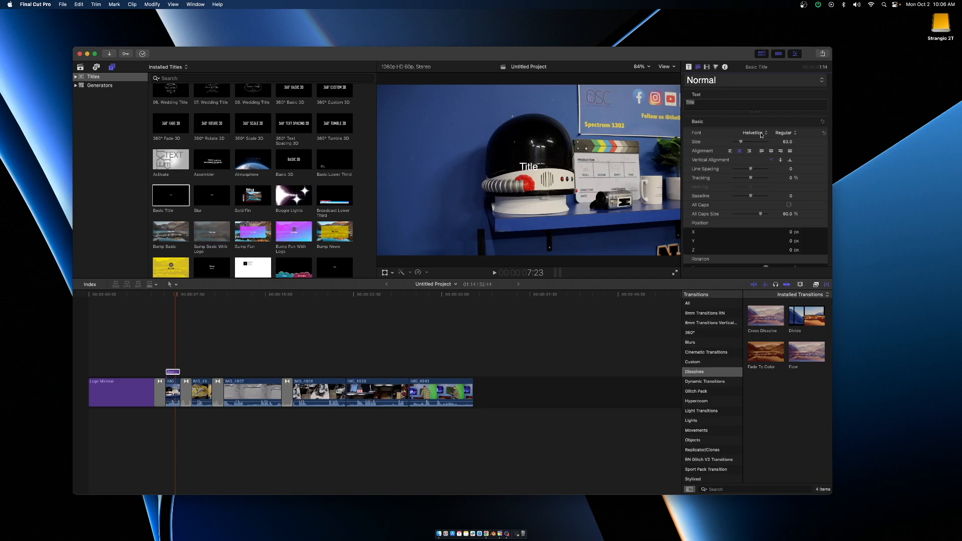
pyautogui.scroll(-2, 787, 201)
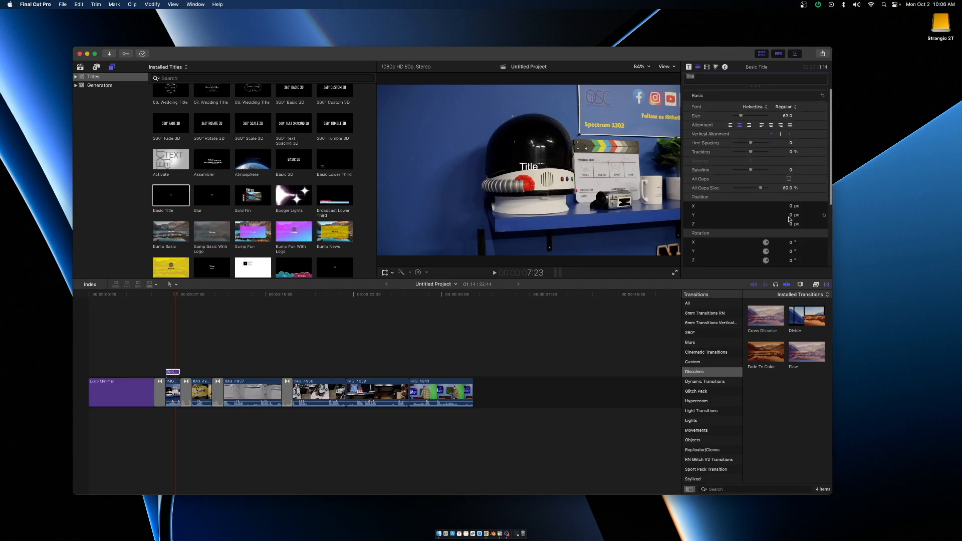
pyautogui.scroll(-7, 788, 219)
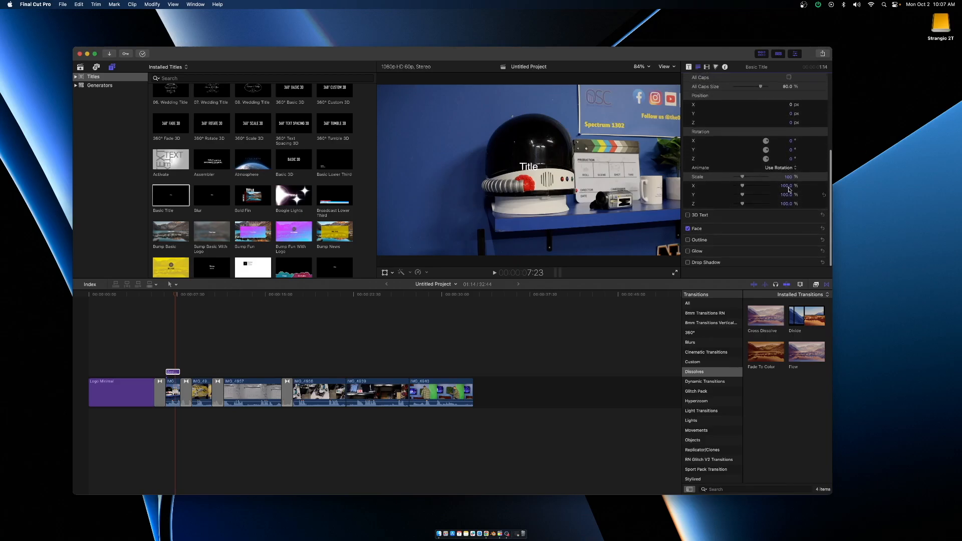
pyautogui.scroll(-2, 788, 192)
pyautogui.scroll(10, 782, 231)
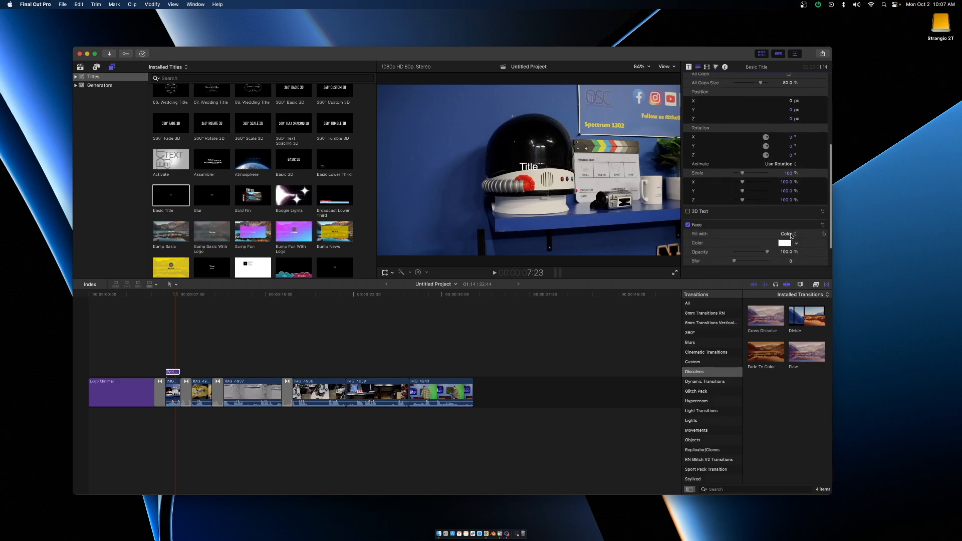
pyautogui.click(706, 107)
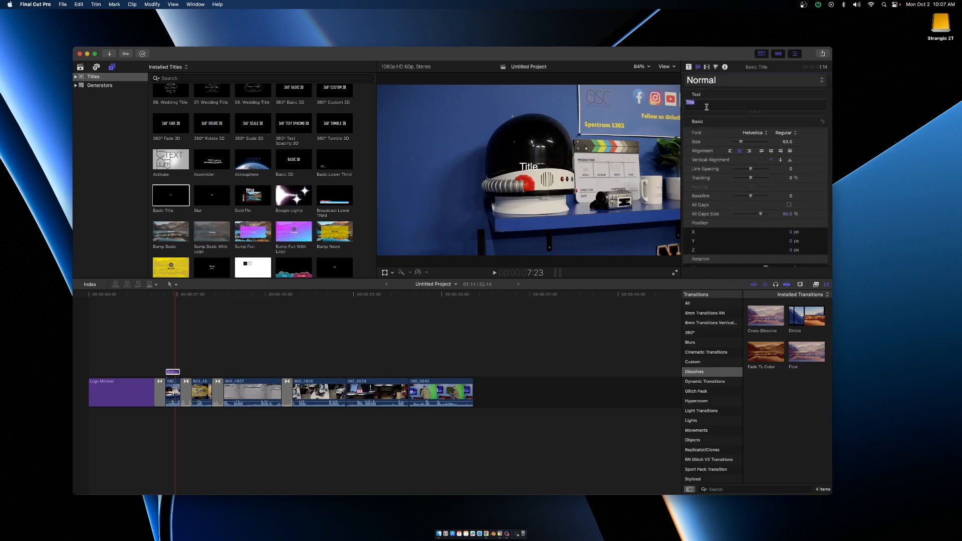
pyautogui.write('A for astronaut h')
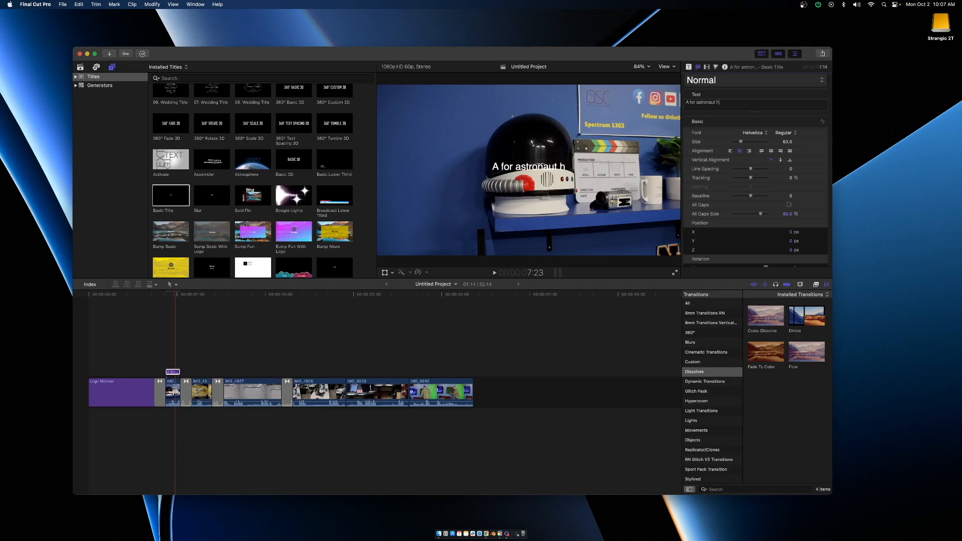
pyautogui.write('elmet')
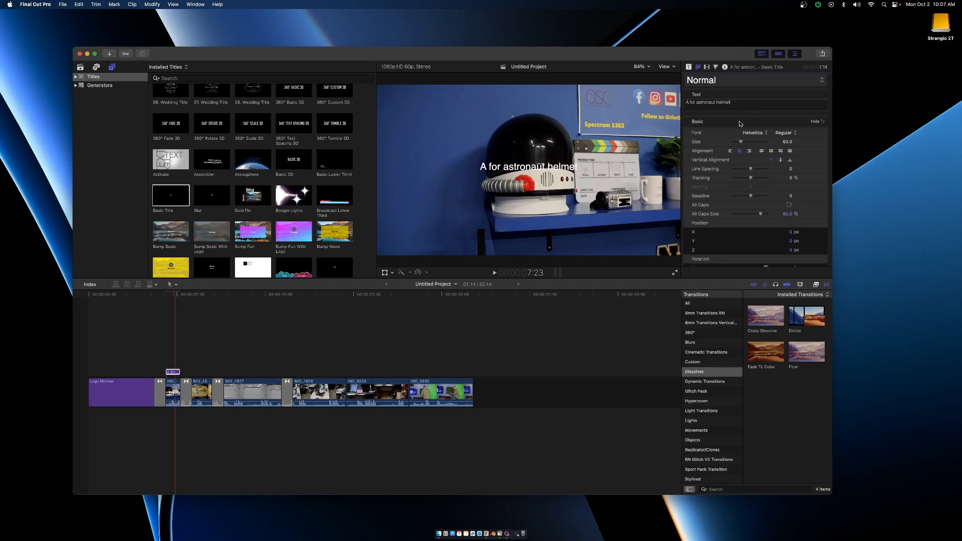
# Set the title's Helvetica font style to Bold
pyautogui.scroll(-1, 741, 123)
pyautogui.click(785, 121)
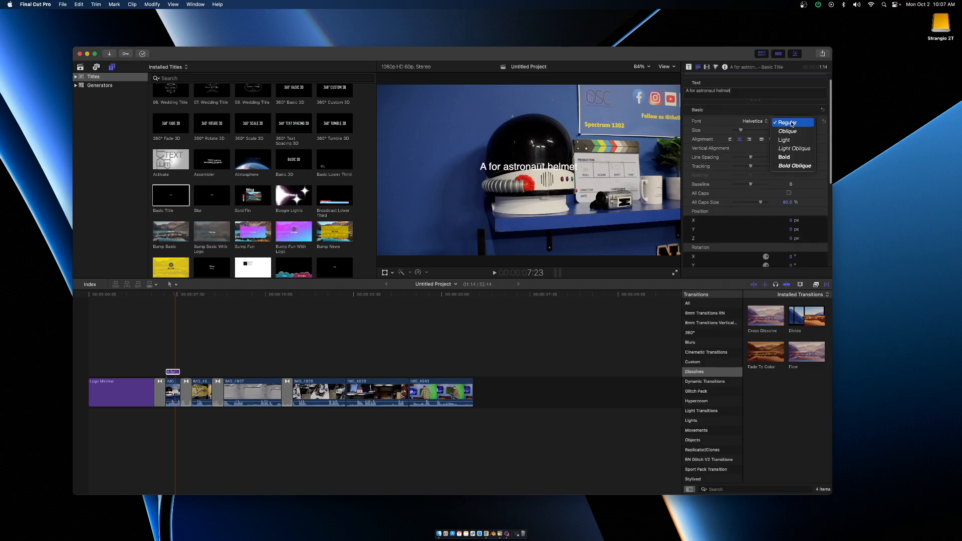
pyautogui.click(785, 157)
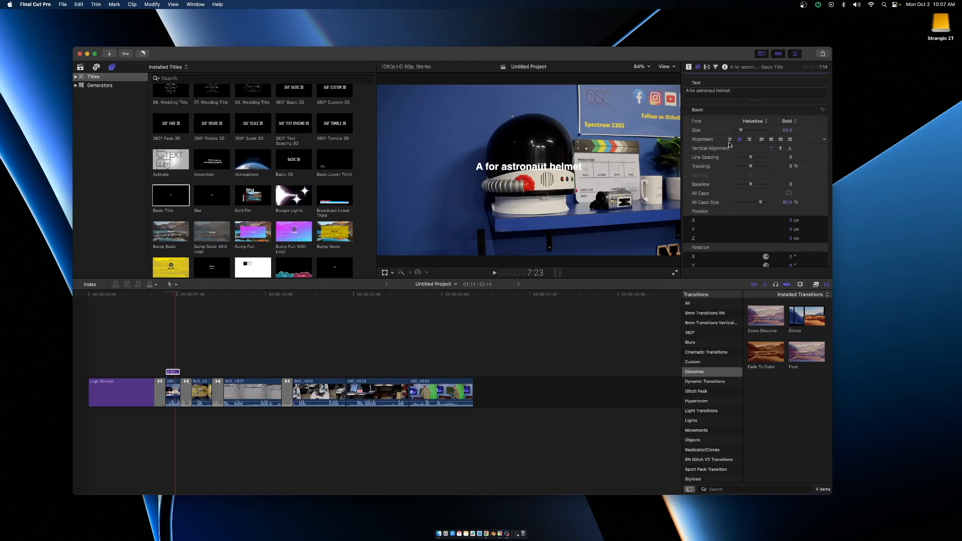
# Move the title to the lower left of the frame, at position X -523 px and Y -396 px
pyautogui.scroll(-3, 730, 148)
pyautogui.moveTo(789, 171); pyautogui.dragTo(789, 369)
pyautogui.moveTo(785, 162); pyautogui.dragTo(523, 162)
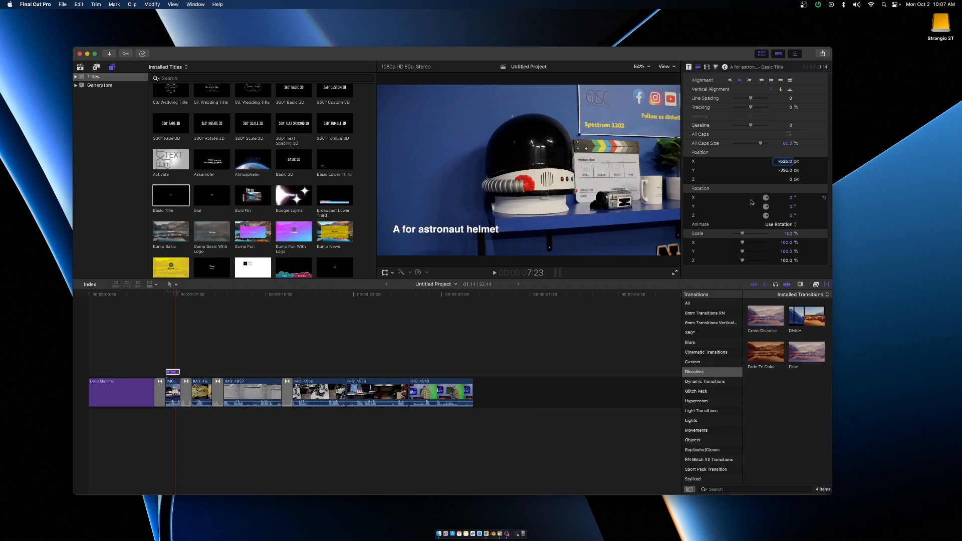
pyautogui.scroll(-6, 752, 202)
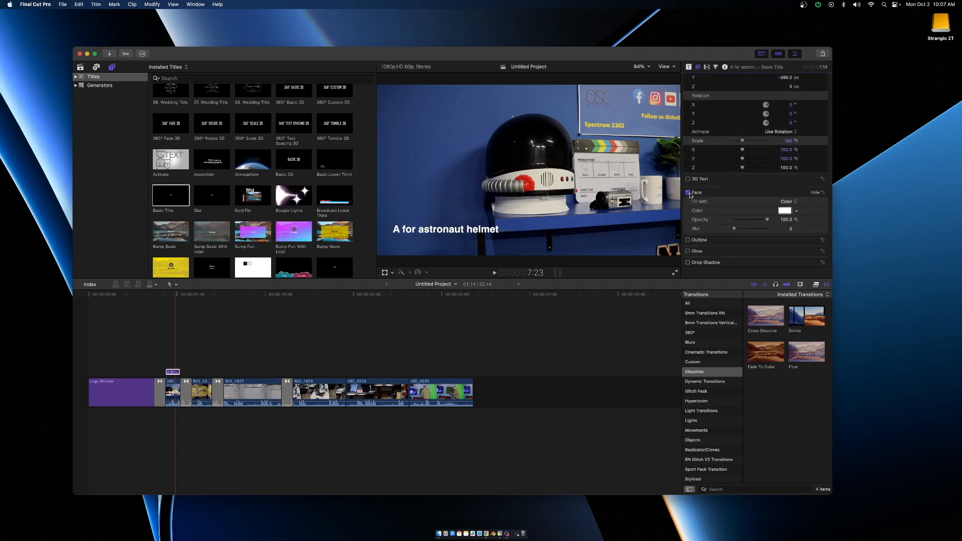
# Change the astronaut helmet title's face color to light green
pyautogui.click(797, 211)
pyautogui.click(819, 243)
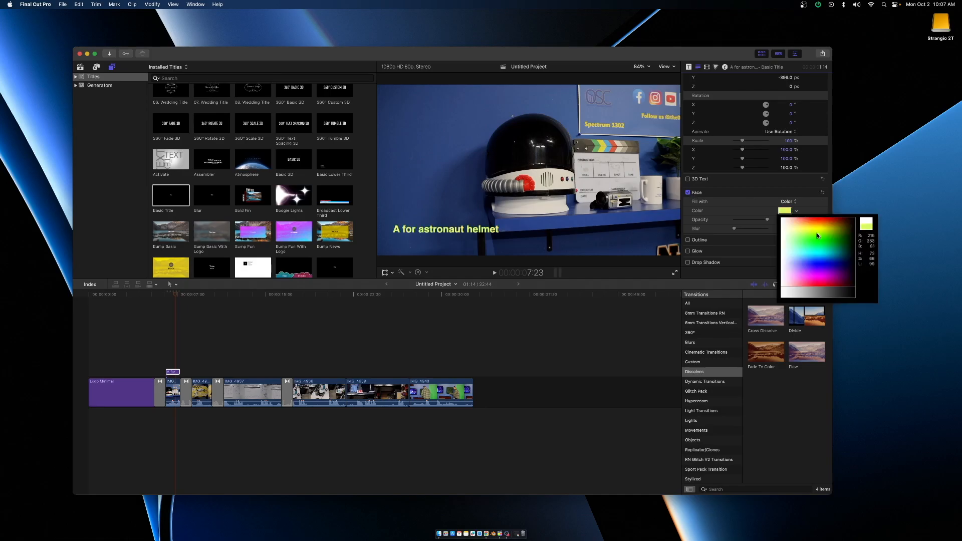
pyautogui.click(745, 235)
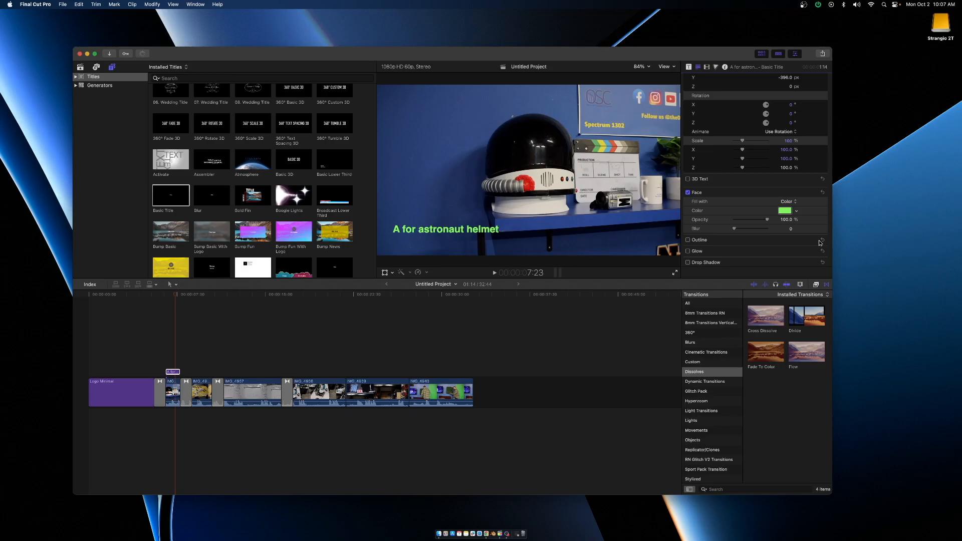
# Enable a red outline on the astronaut helmet title and increase the outline's width
pyautogui.scroll(-1, 745, 234)
pyautogui.click(815, 240)
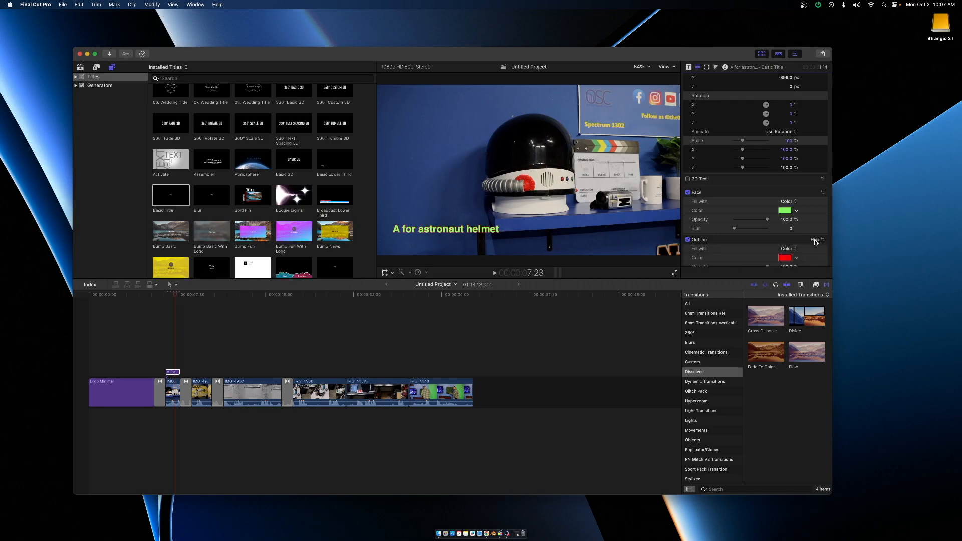
pyautogui.scroll(-3, 802, 235)
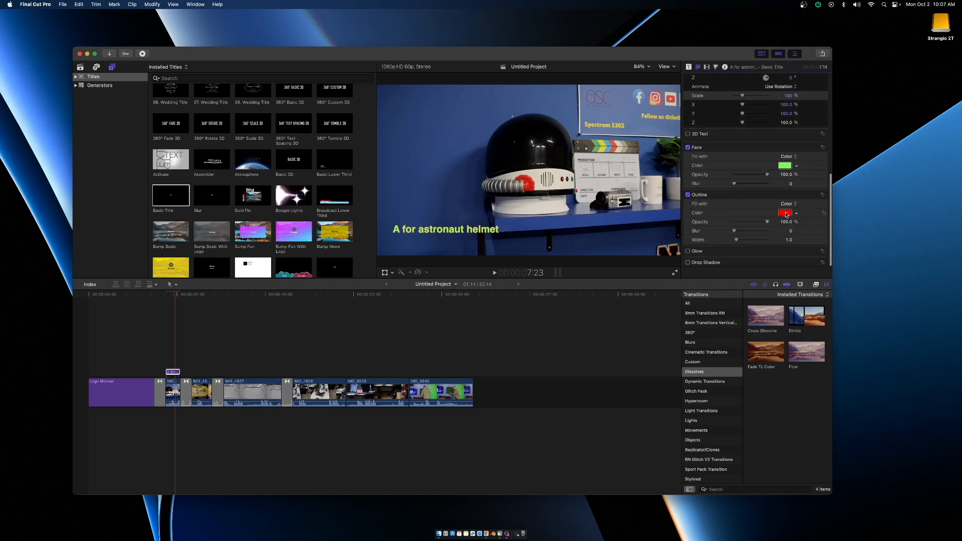
pyautogui.moveTo(790, 242); pyautogui.dragTo(807, 242)
# Enlarge the astronaut helmet title's text to size 87
pyautogui.scroll(10, 761, 170)
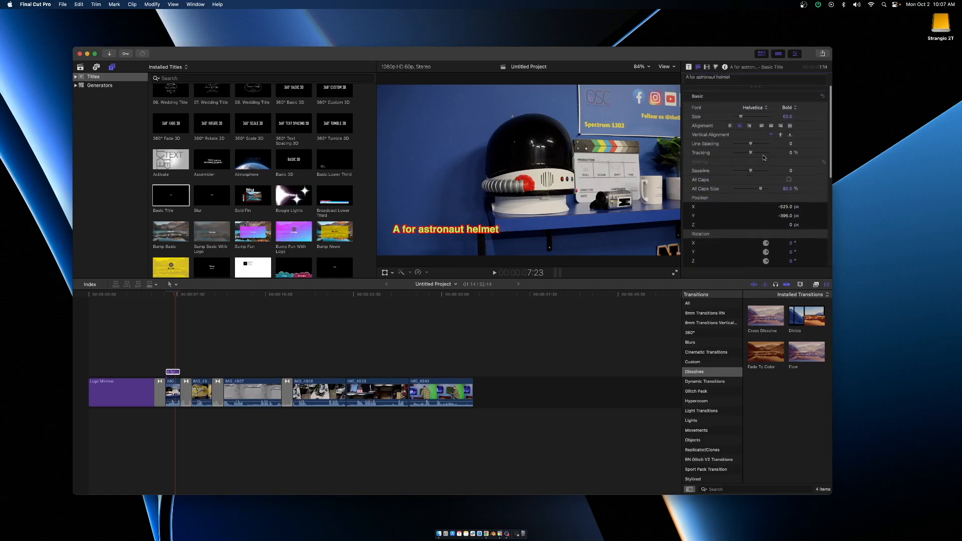
pyautogui.click(787, 116)
pyautogui.write('138')
pyautogui.press('Return')
pyautogui.moveTo(788, 116); pyautogui.dragTo(787, 119)
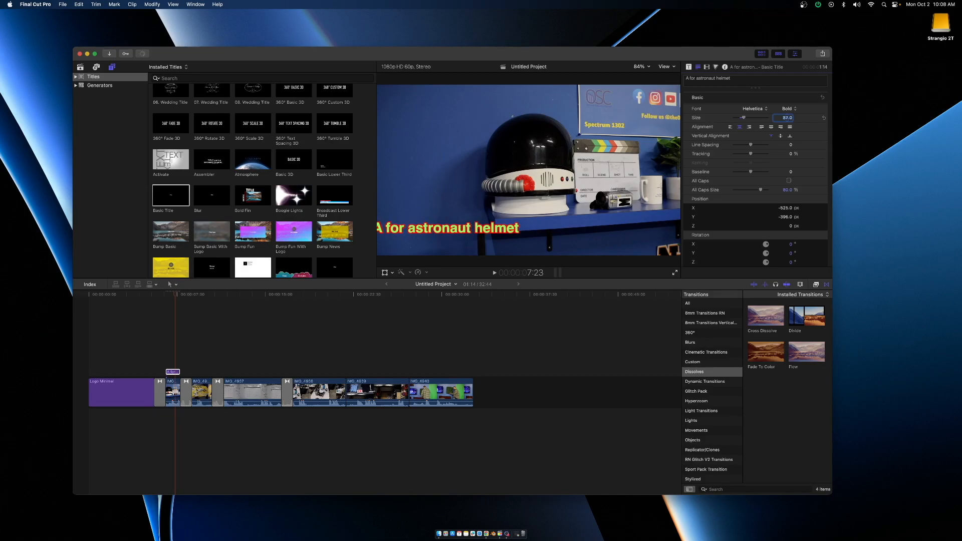
# Shift the enlarged title horizontally to position X -426 px so the whole text fits in the frame, and deselect it
pyautogui.click(786, 208)
pyautogui.moveTo(786, 207); pyautogui.dragTo(520, 288)
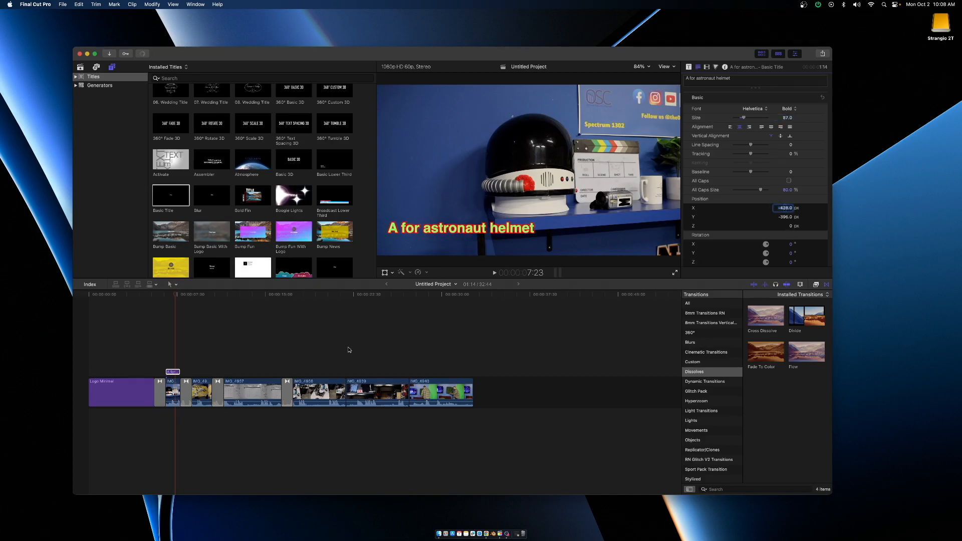
pyautogui.click(177, 347)
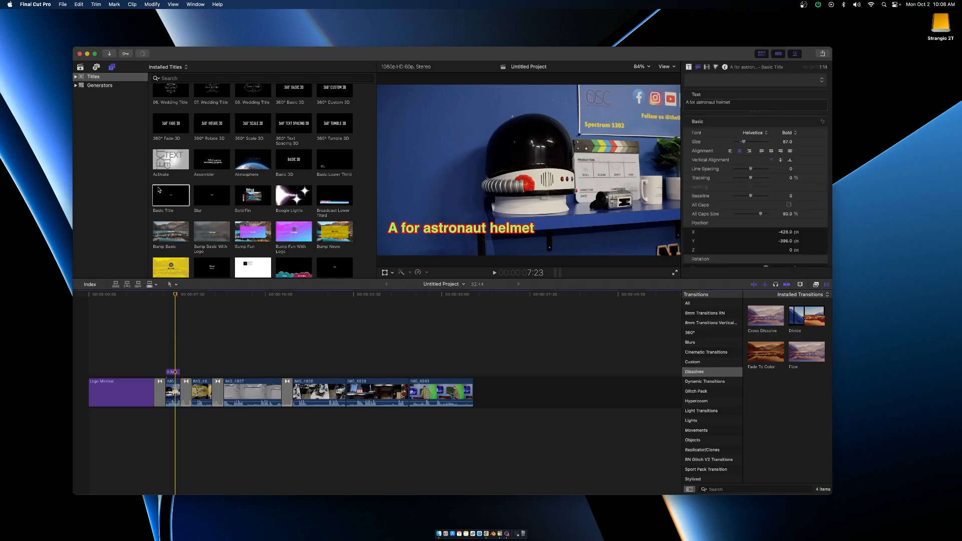
# Place another Basic Title above the yellow banner clip, shorten it to 1:42 to span that clip, and park the playhead over it
pyautogui.click(175, 201)
pyautogui.moveTo(175, 201); pyautogui.dragTo(193, 371)
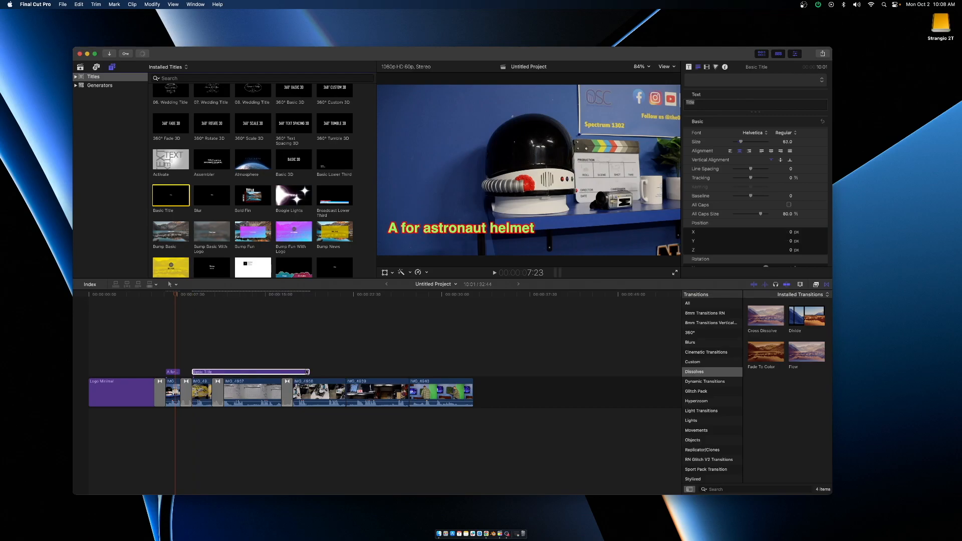
pyautogui.moveTo(309, 372); pyautogui.dragTo(211, 372)
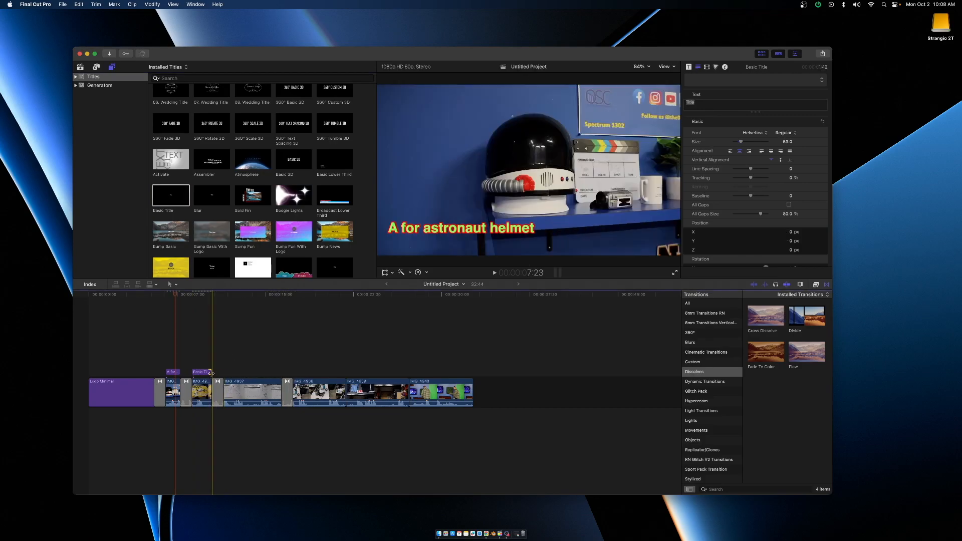
pyautogui.click(200, 352)
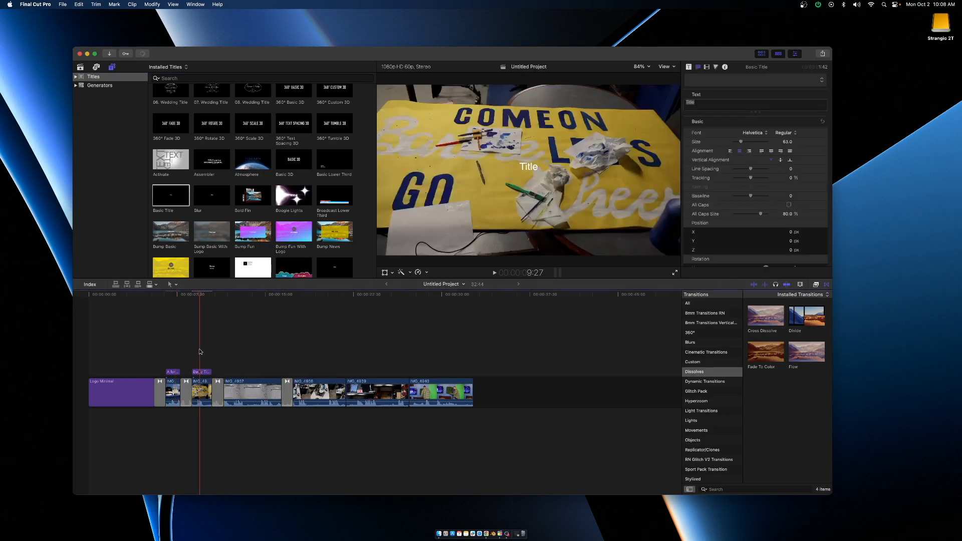